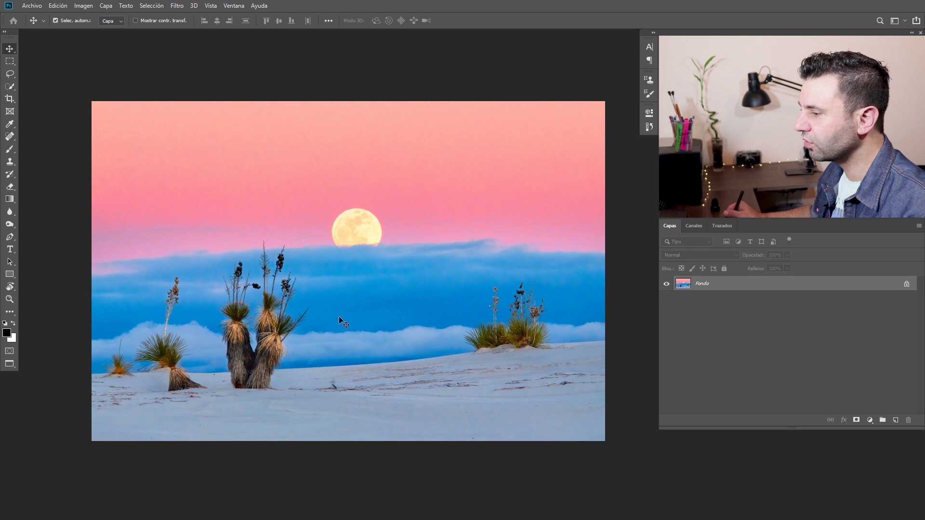
- Zoom in and pan until the moon and the yuccas beneath it fill the view
scroll(339, 316, up, 3)
mouse_move(357, 319)
mouse_down()
mouse_move(411, 306)
mouse_move(262, 368)
mouse_up()
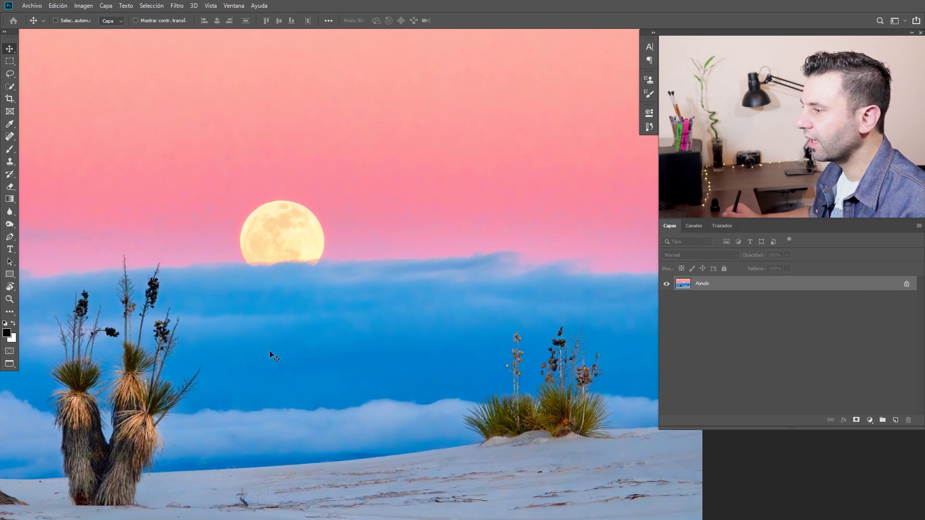
drag(263, 292, 297, 327)
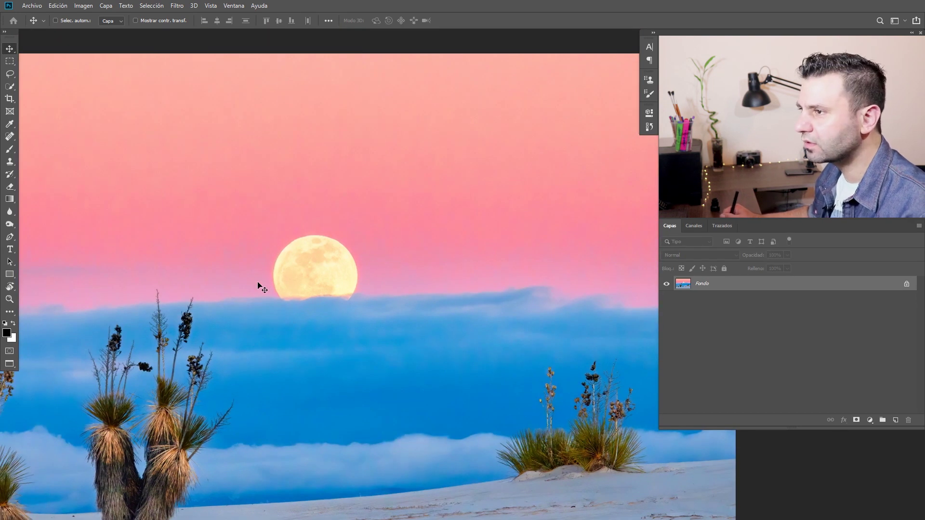
drag(261, 295, 299, 298)
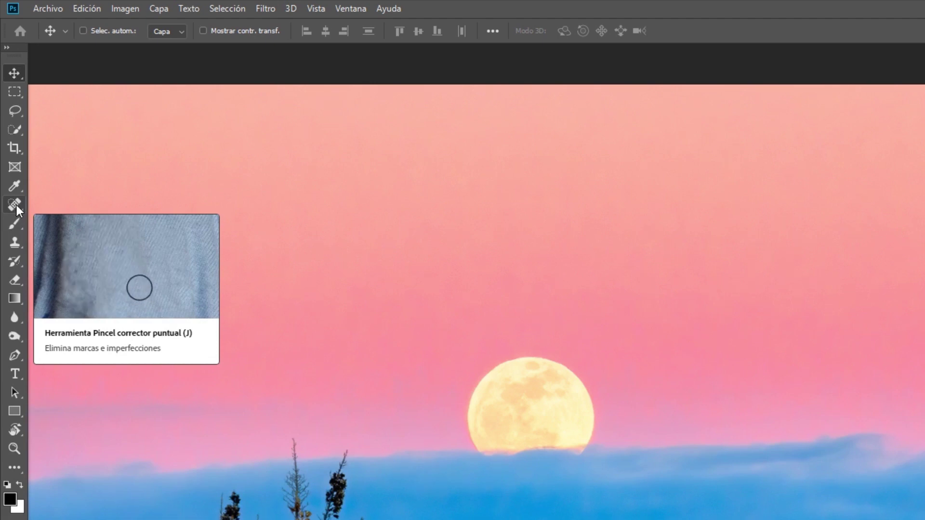
- Paint out the moon with a Spot Healing Brush enlarged to about 162 px, then zoom out
click(16, 205)
right_click(15, 207)
click(37, 205)
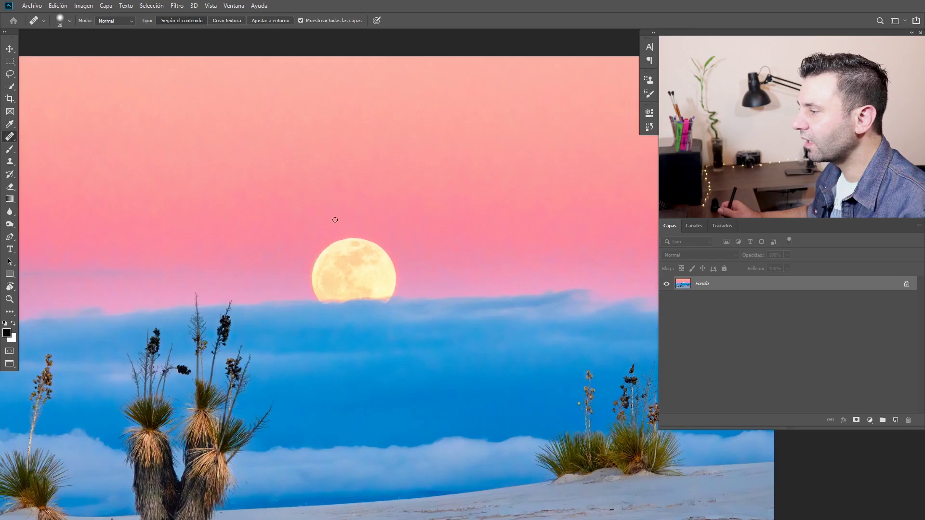
right_click(411, 251)
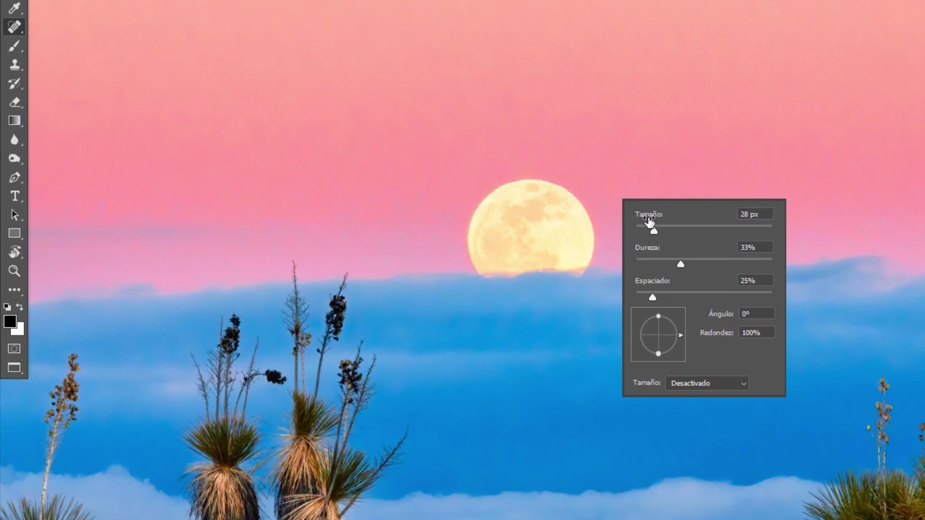
drag(653, 231, 672, 234)
drag(702, 231, 733, 231)
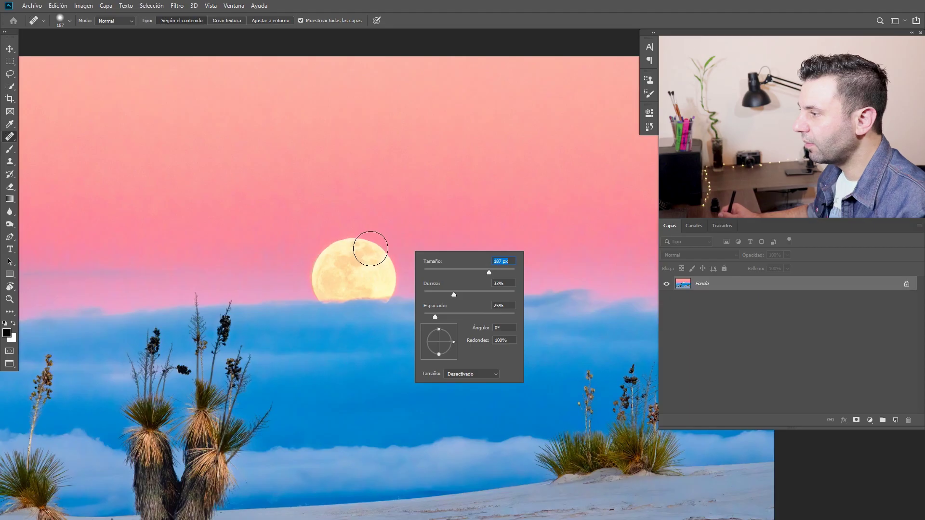
mouse_move(370, 248)
mouse_down()
mouse_move(315, 292)
mouse_move(340, 270)
mouse_move(369, 272)
mouse_up()
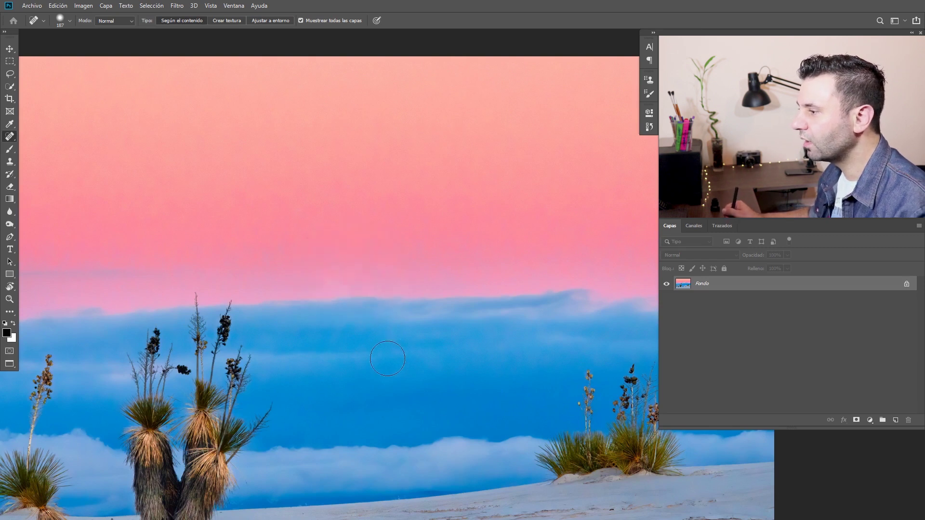
drag(395, 316, 353, 335)
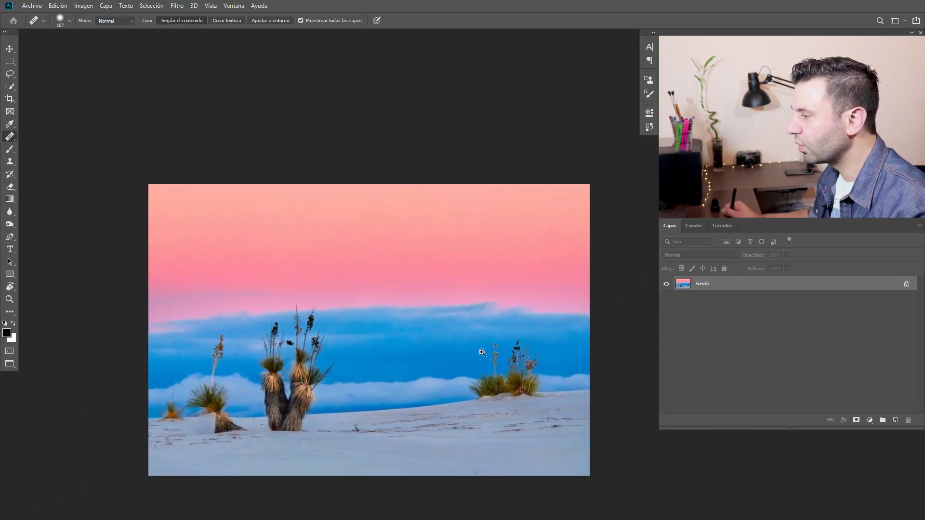
- Return to the sky and yuccas, then revert to the Abrir history state to restore the moon
mouse_move(481, 351)
mouse_down()
mouse_move(502, 372)
mouse_move(448, 360)
mouse_up()
drag(329, 306, 392, 341)
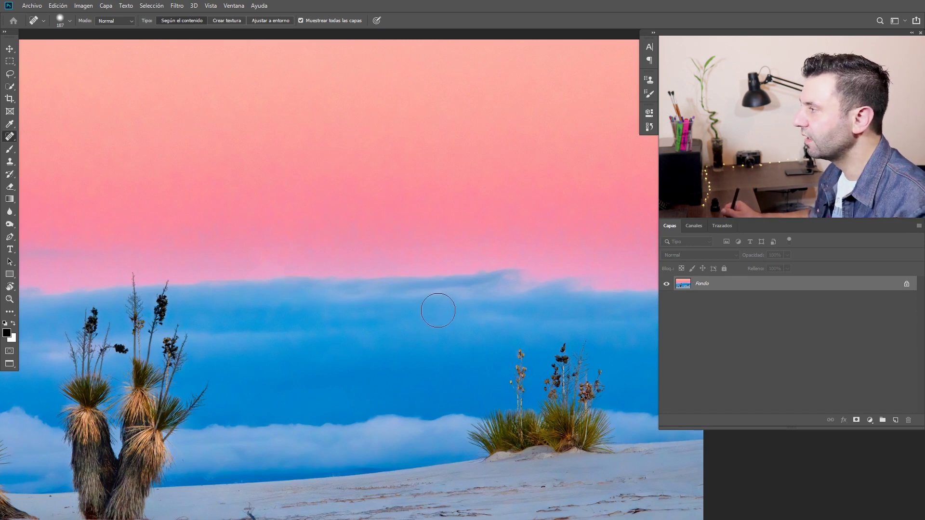
click(647, 126)
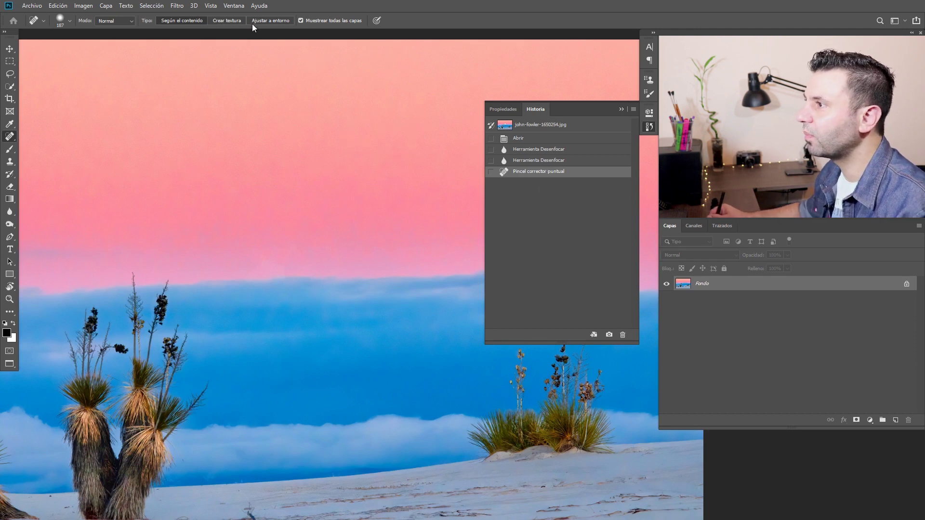
click(234, 5)
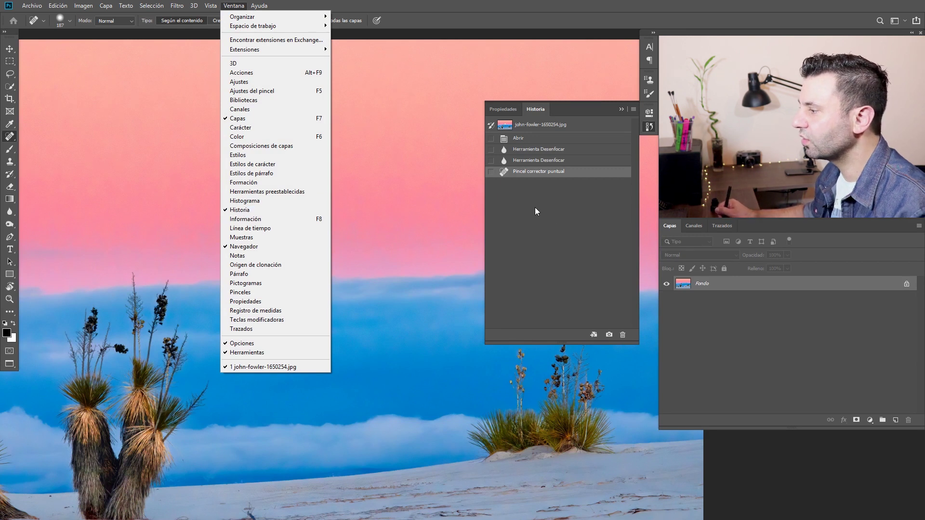
click(532, 181)
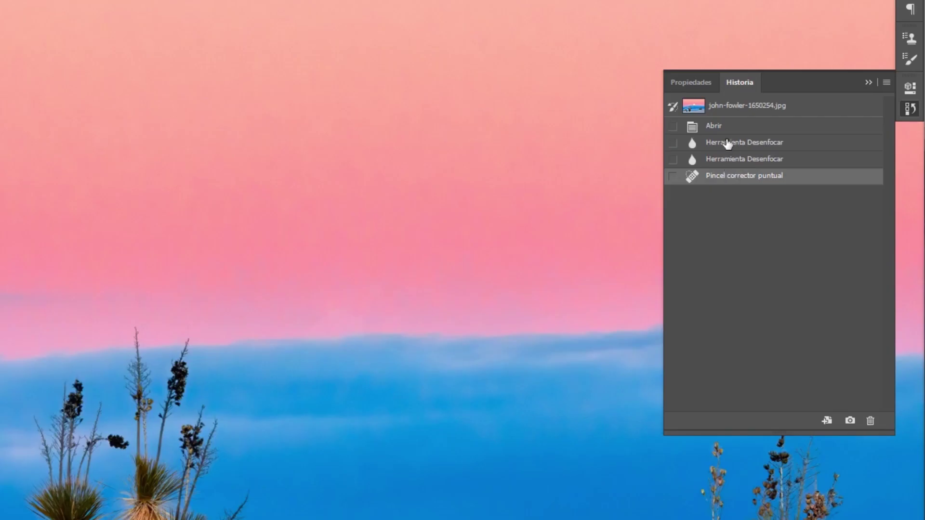
click(716, 127)
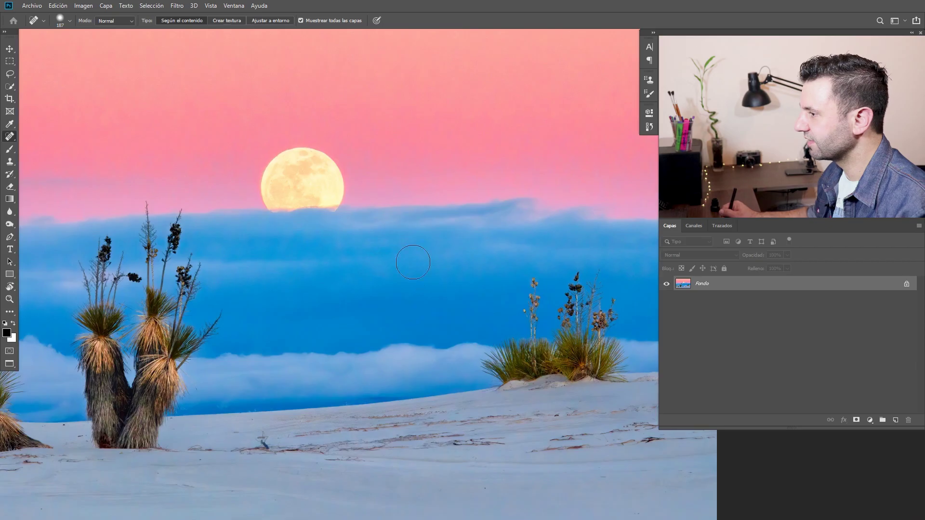
- Pan to the right-hand yucca cluster and spot-heal the marks on the sand at its foot
mouse_move(255, 337)
mouse_down()
mouse_move(443, 323)
mouse_move(326, 310)
mouse_move(167, 313)
mouse_up()
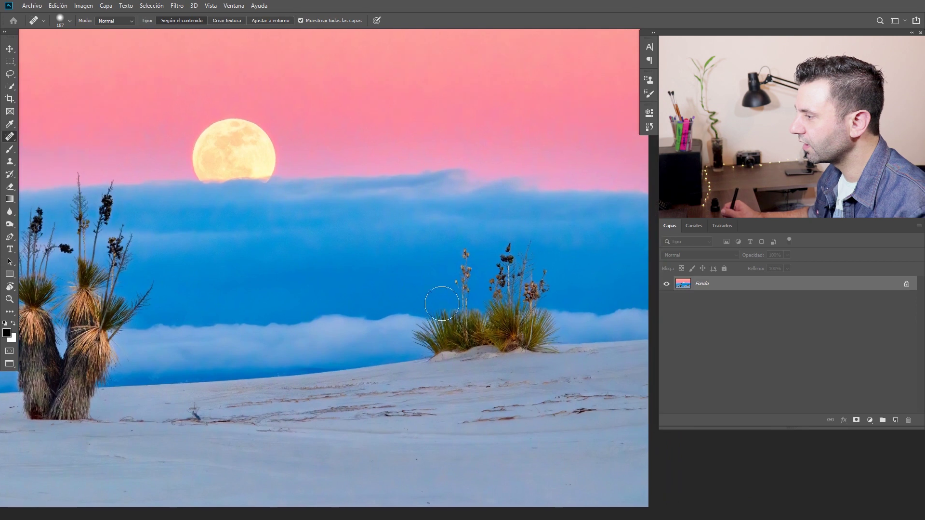
mouse_move(454, 292)
mouse_down()
mouse_move(419, 323)
mouse_move(389, 324)
mouse_move(530, 331)
mouse_move(496, 304)
mouse_move(515, 276)
mouse_move(496, 291)
mouse_move(492, 244)
mouse_move(477, 291)
mouse_move(475, 250)
mouse_move(438, 260)
mouse_move(426, 250)
mouse_up()
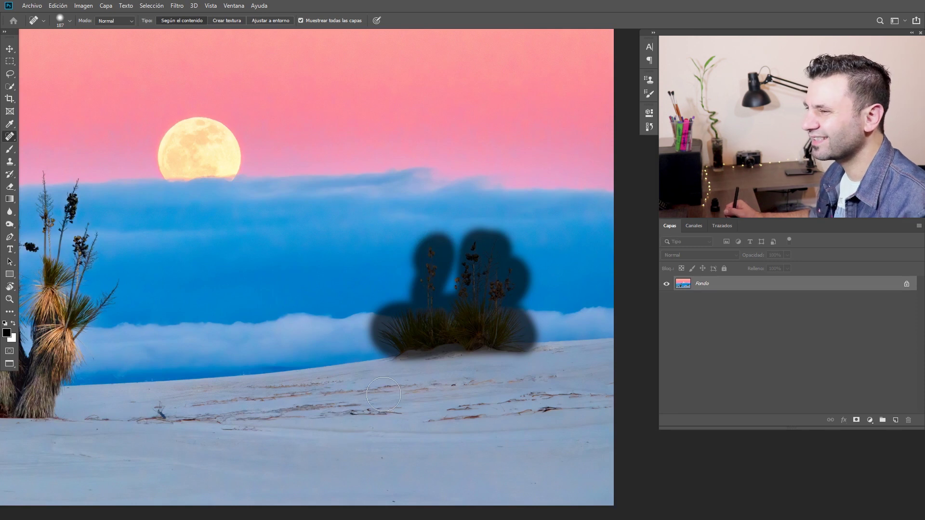
click(437, 335)
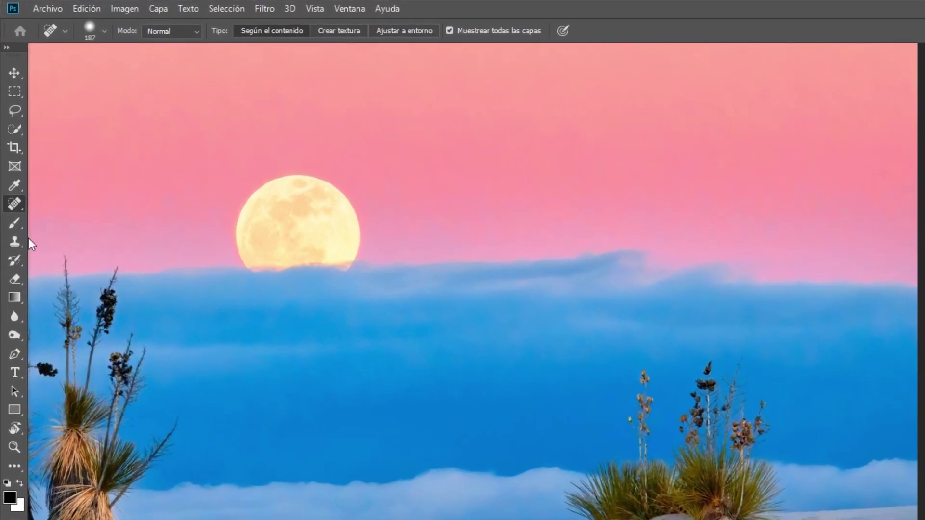
click(13, 206)
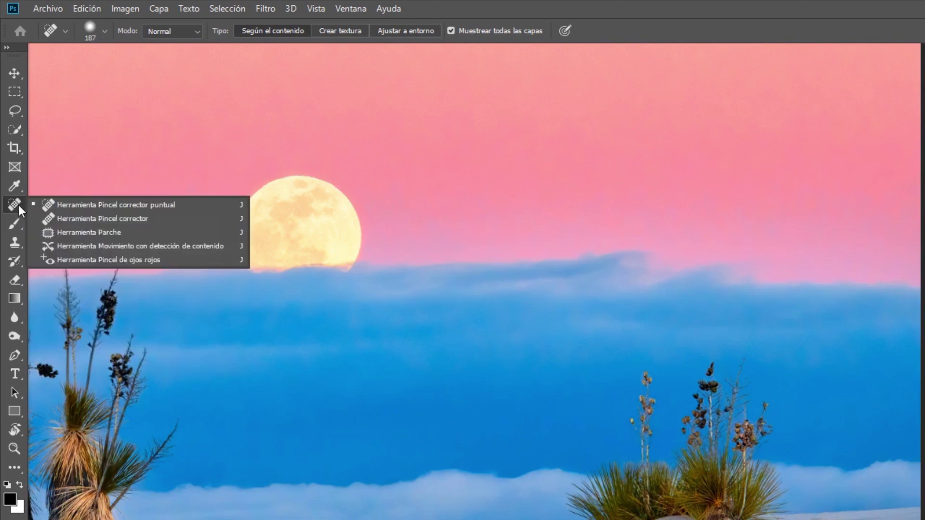
- Set the Patch tool to Según el contenido mode and start outlining the right-hand yuccas
click(76, 231)
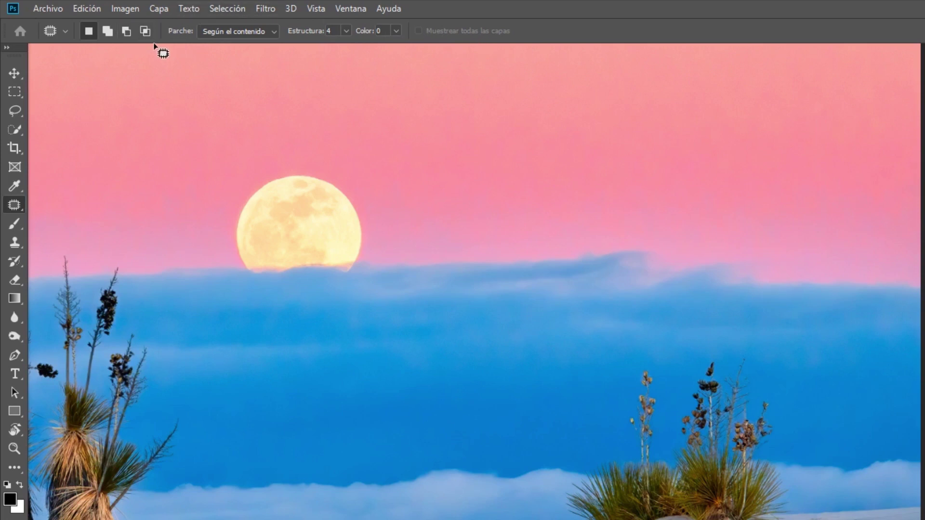
click(265, 31)
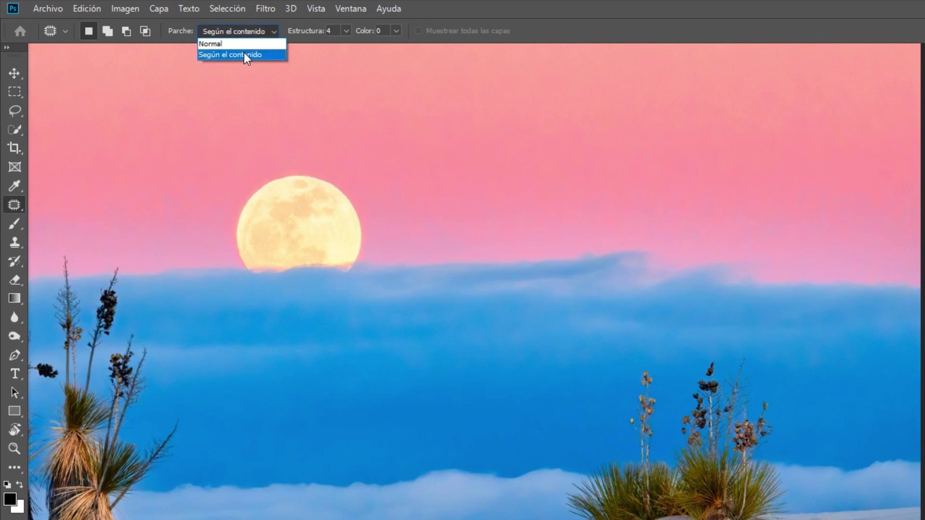
click(245, 55)
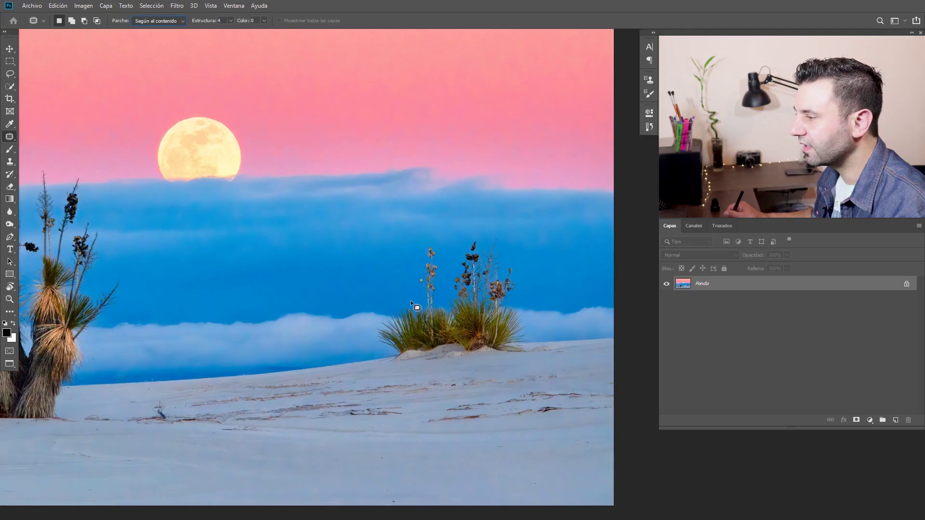
drag(413, 301, 367, 318)
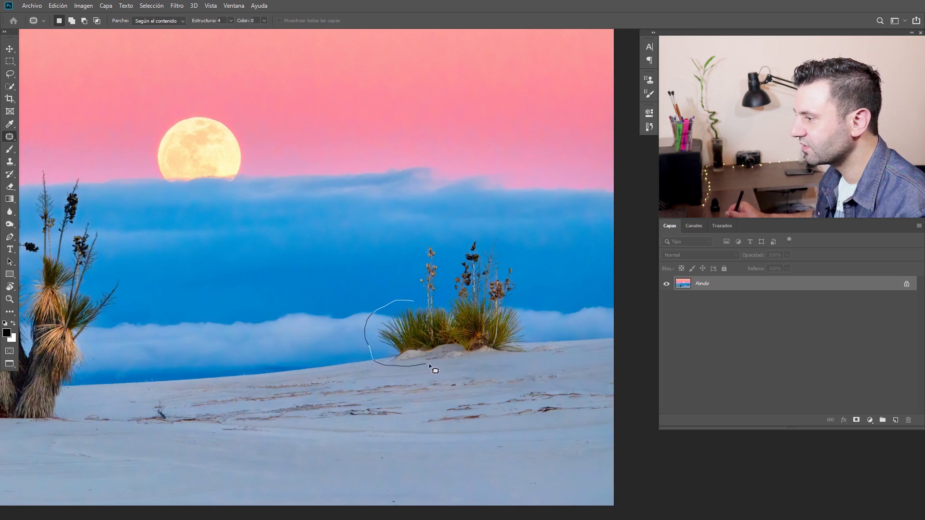
- Outline the small right-hand yuccas, patch them with clean sky and sand, and deselect
drag(462, 365, 536, 360)
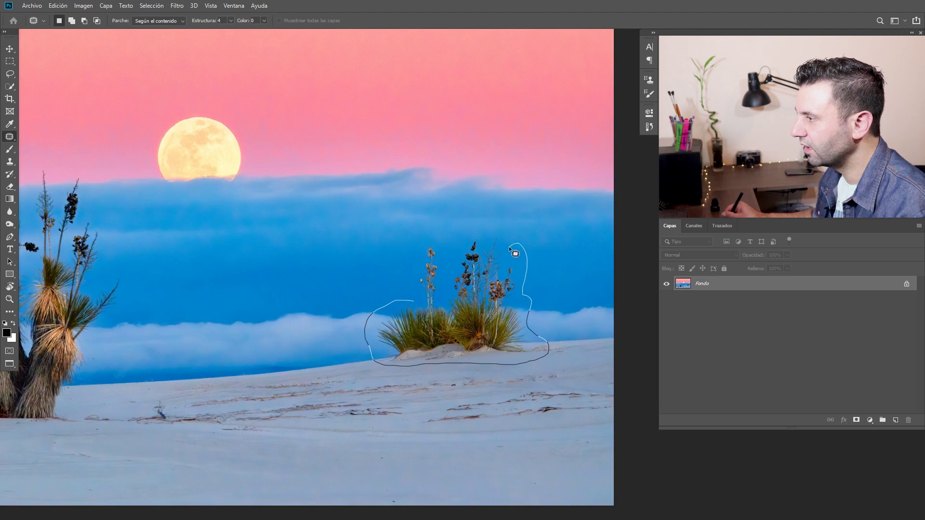
drag(507, 227, 457, 272)
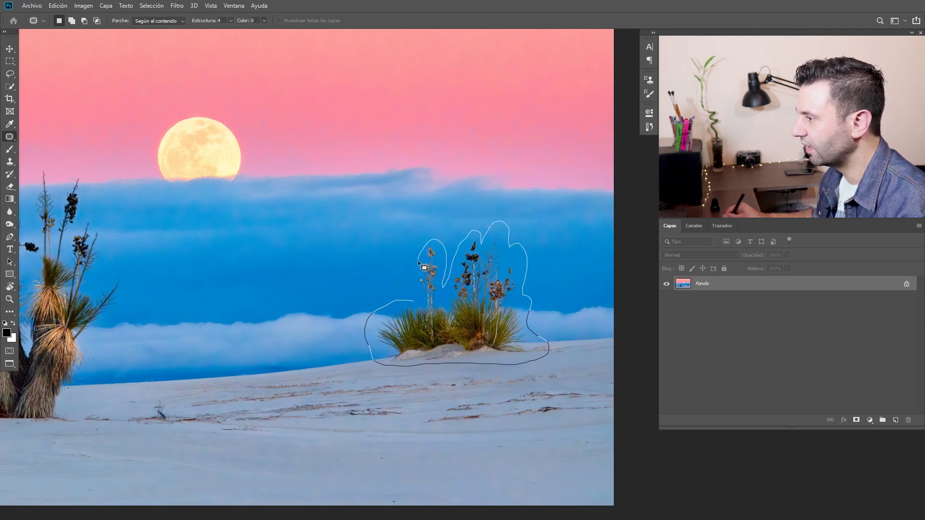
drag(420, 277, 414, 304)
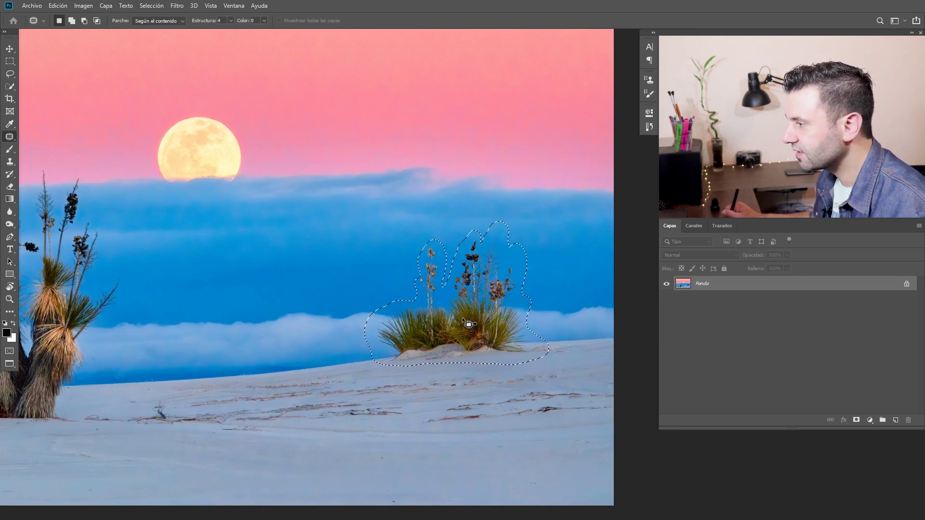
drag(468, 324, 271, 339)
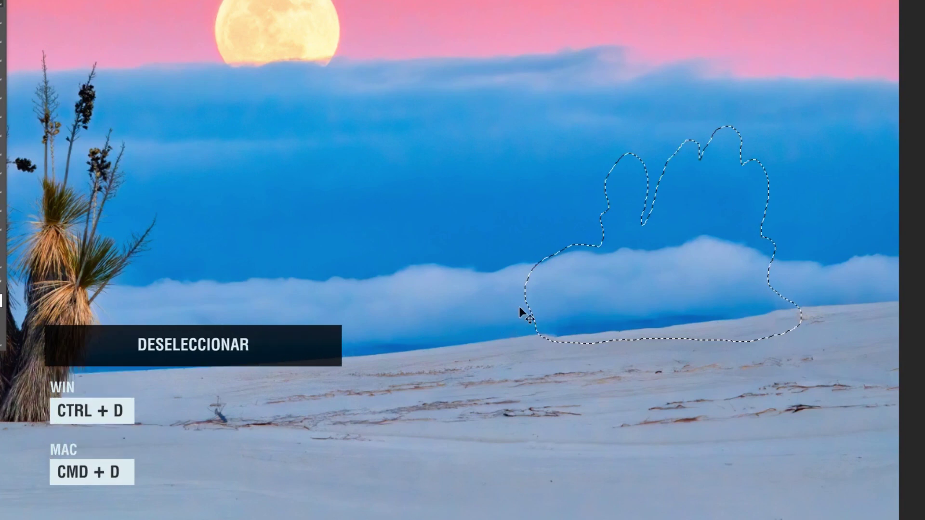
key(ctrl+d)
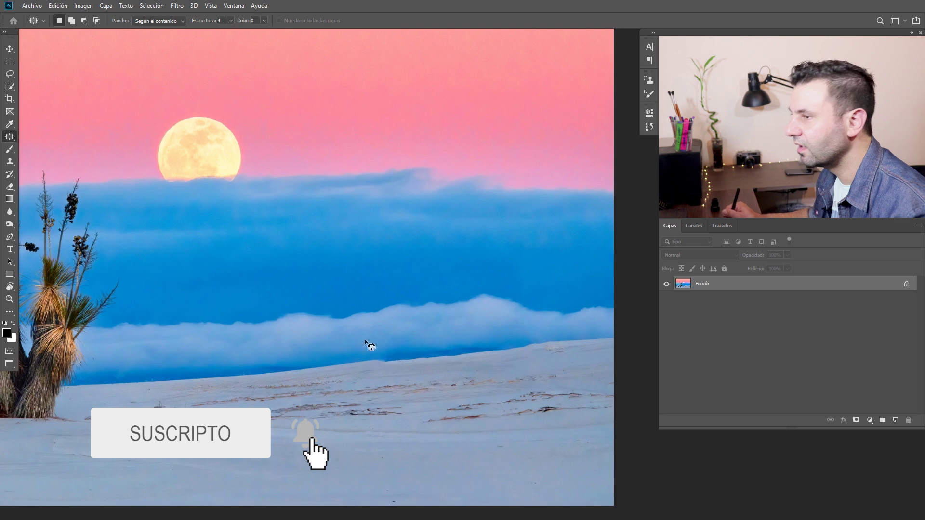
right_click(9, 137)
- Paint along the sand edge below the clouds with the Spot Healing Brush
click(53, 136)
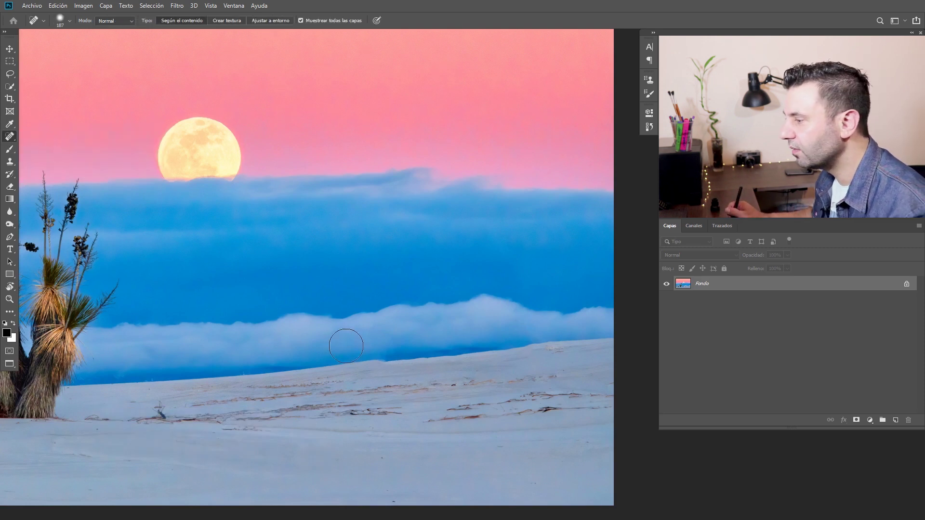
mouse_move(386, 361)
mouse_down()
mouse_move(523, 348)
mouse_move(388, 356)
mouse_up()
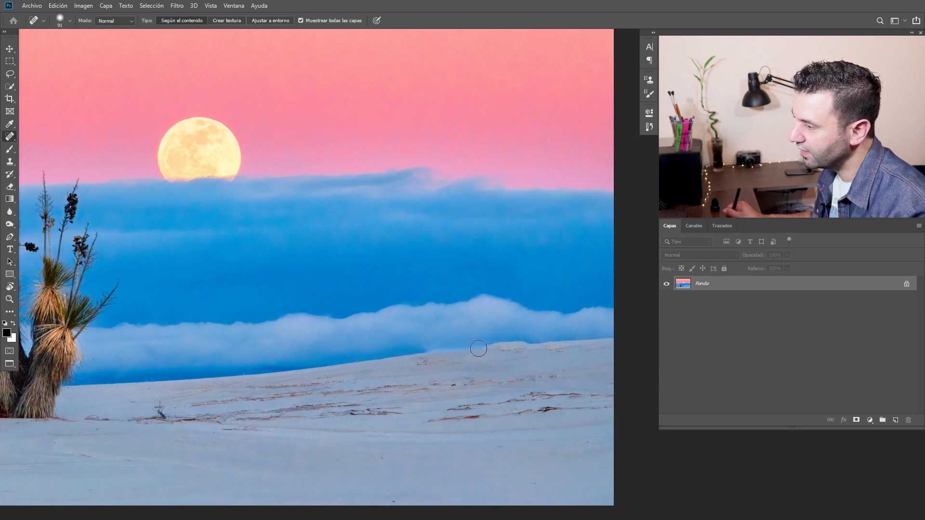
drag(427, 354, 486, 352)
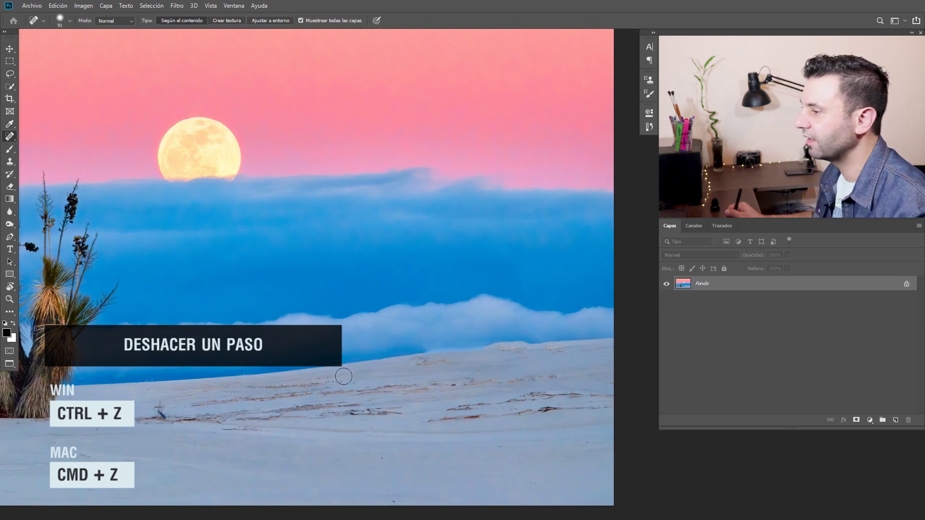
- Fit the photo on screen, then zoom in on the small yucca and grass tuft at lower left
drag(249, 391, 387, 393)
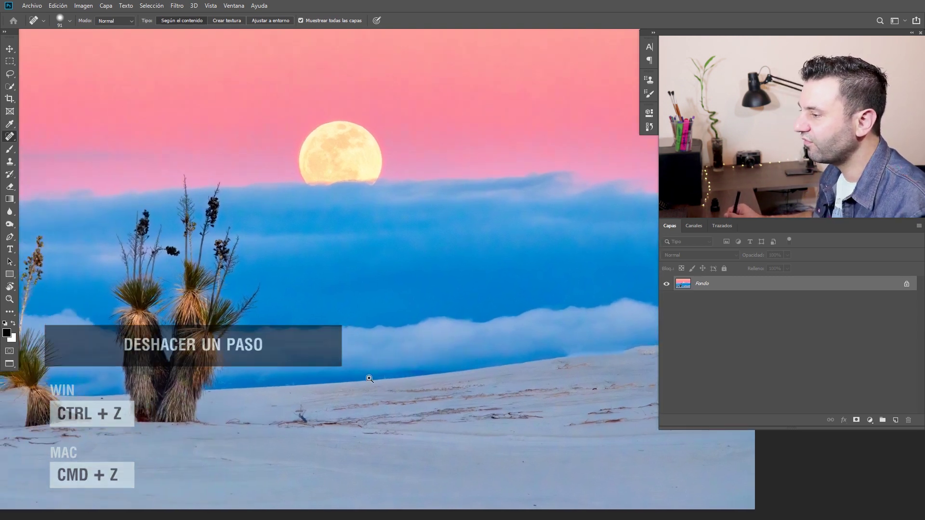
key(ctrl+0)
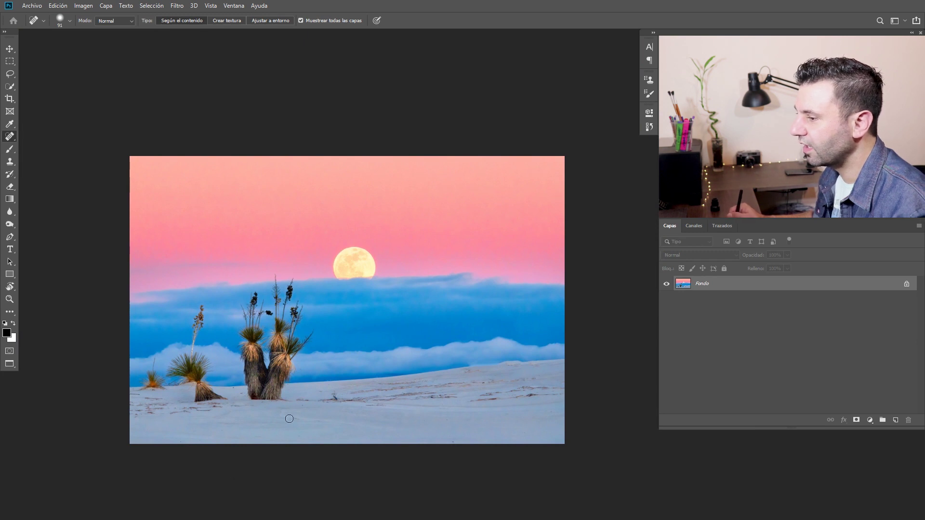
scroll(163, 389, up, 5)
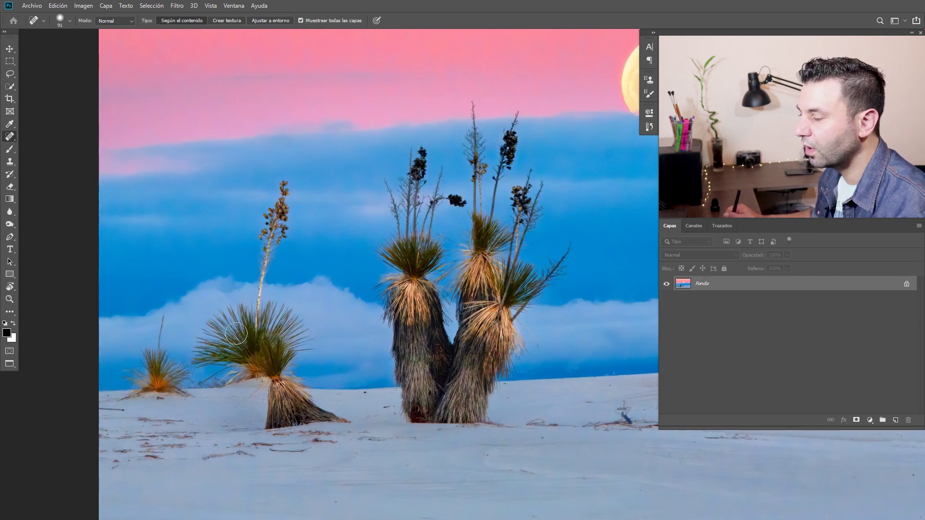
right_click(5, 137)
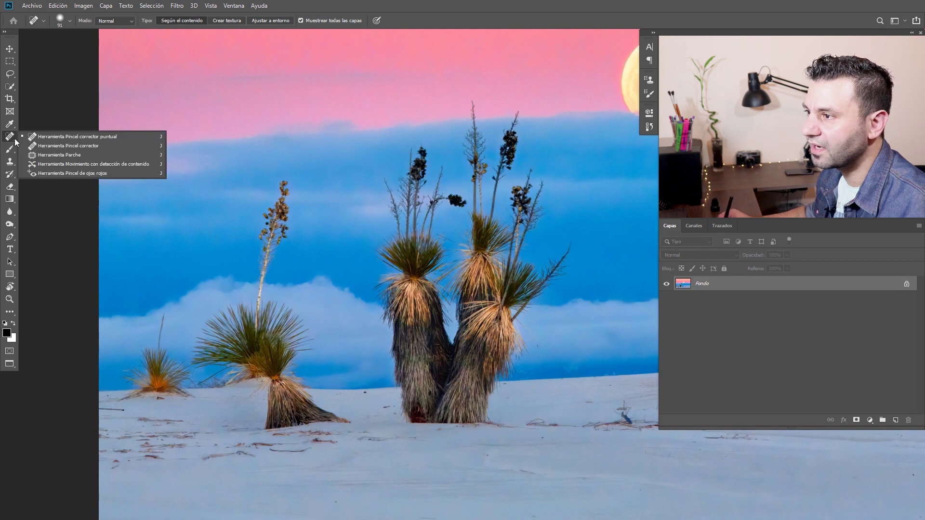
- Patch out the small grass tuft using sky and sand from the right
click(48, 155)
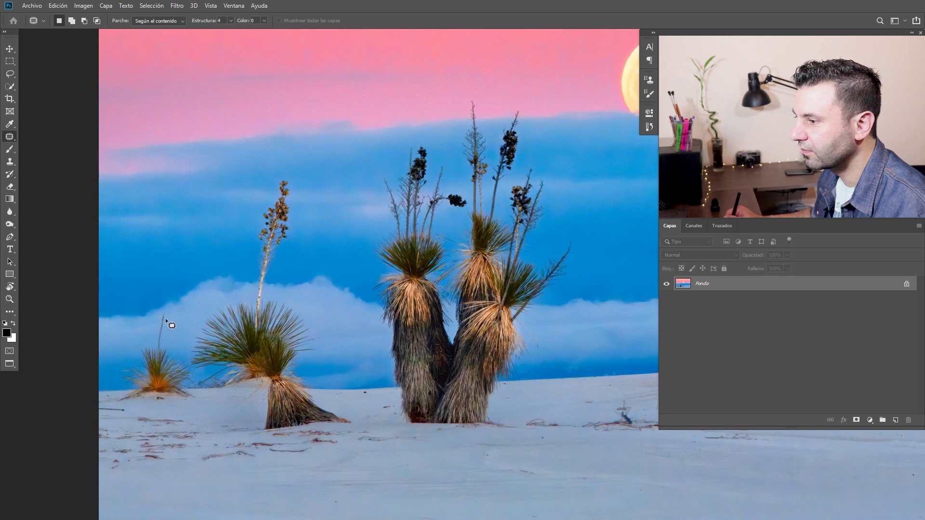
drag(159, 309, 151, 329)
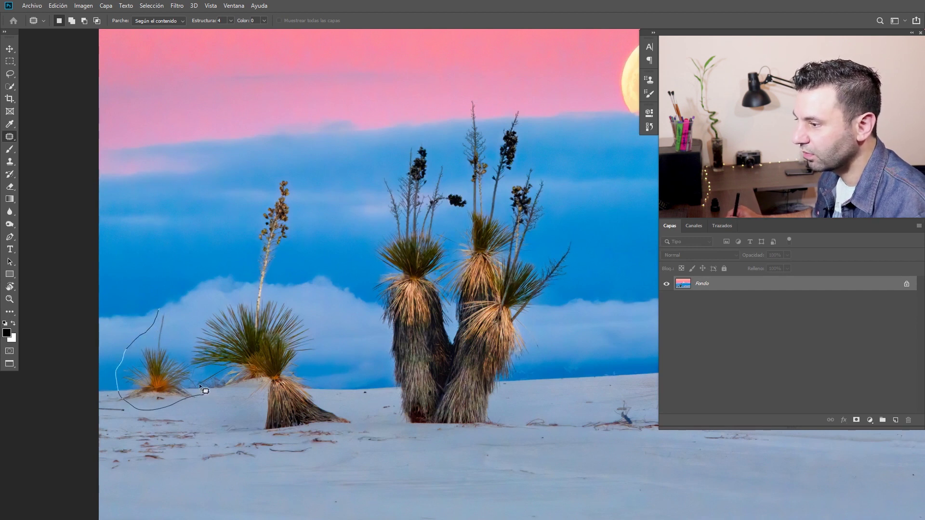
drag(199, 386, 164, 306)
drag(164, 375, 587, 363)
- Outline the smaller yucca, patch it with clouds from the right, and deselect
drag(228, 290, 200, 301)
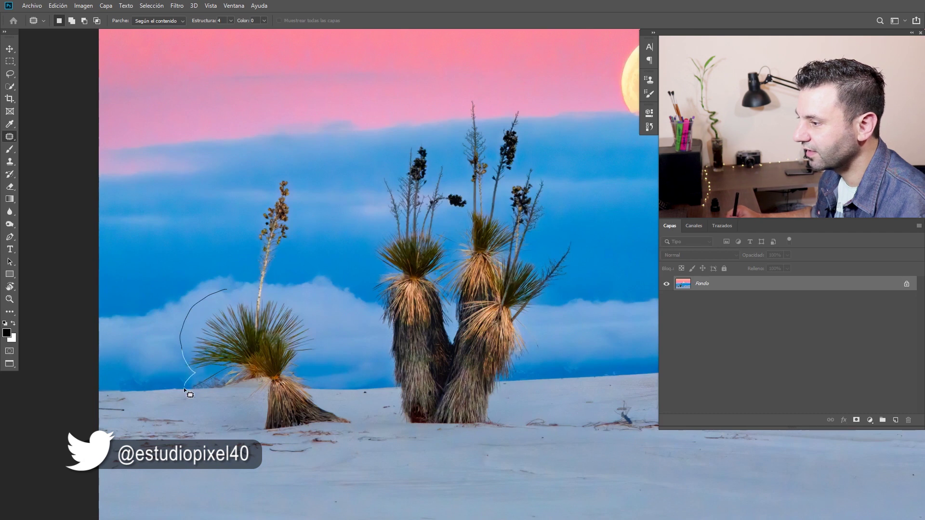
drag(243, 399, 325, 338)
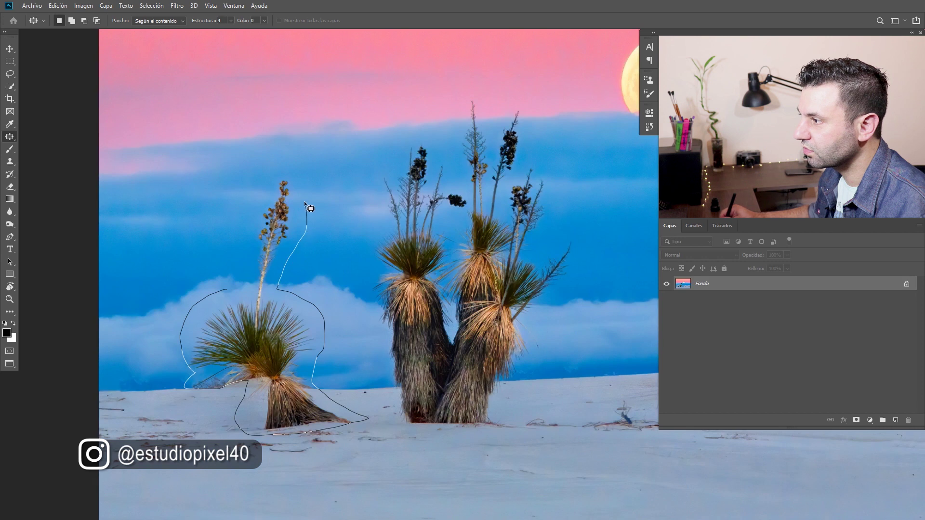
drag(228, 285, 228, 287)
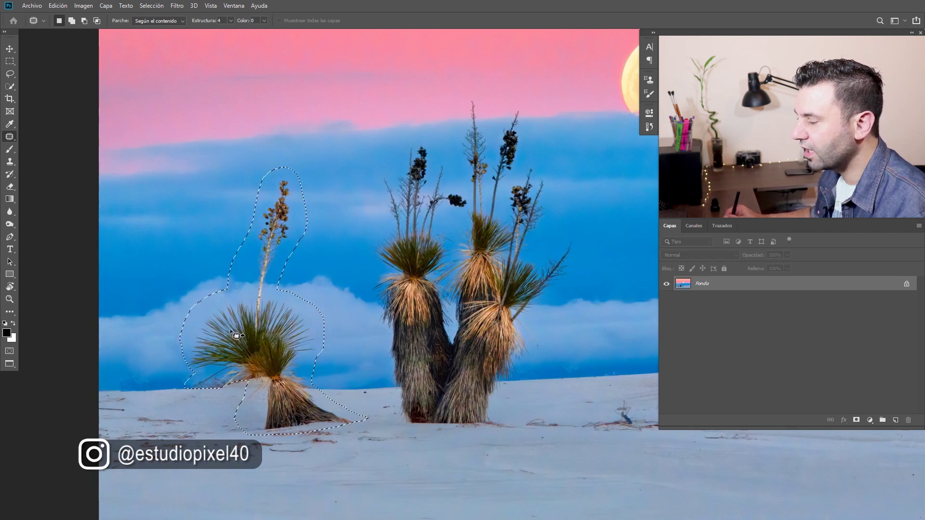
drag(235, 343, 589, 334)
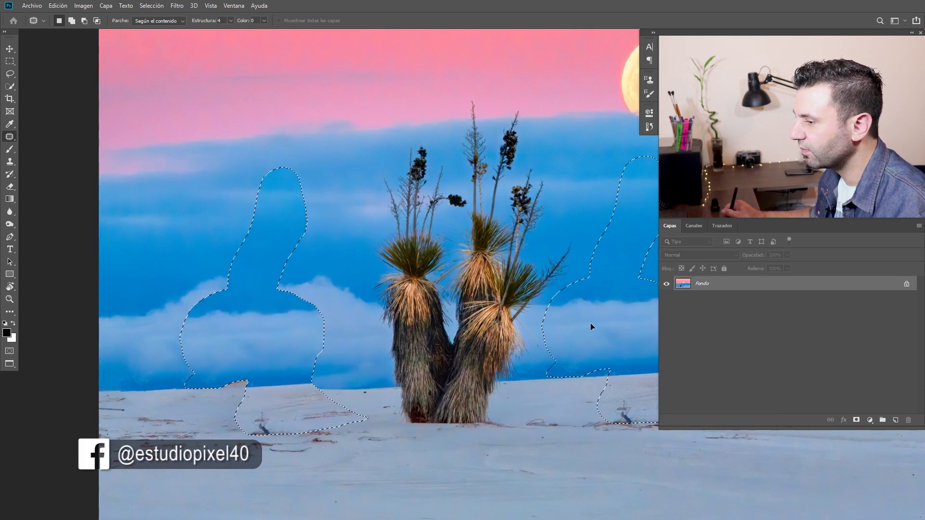
drag(591, 324, 589, 318)
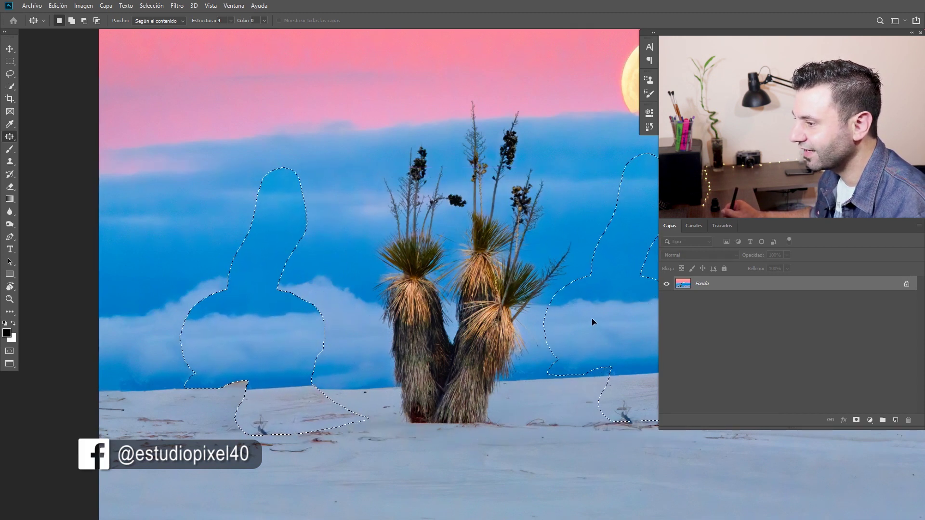
drag(590, 318, 590, 318)
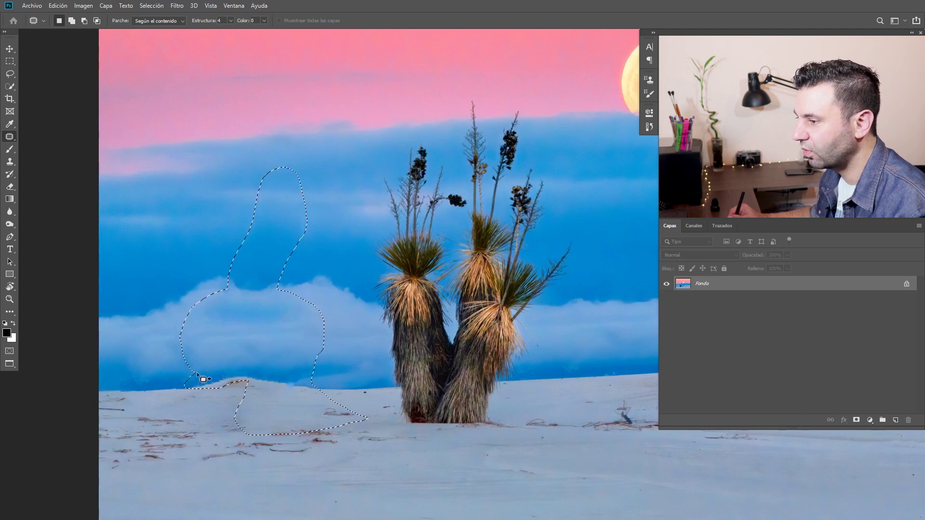
key(ctrl+d)
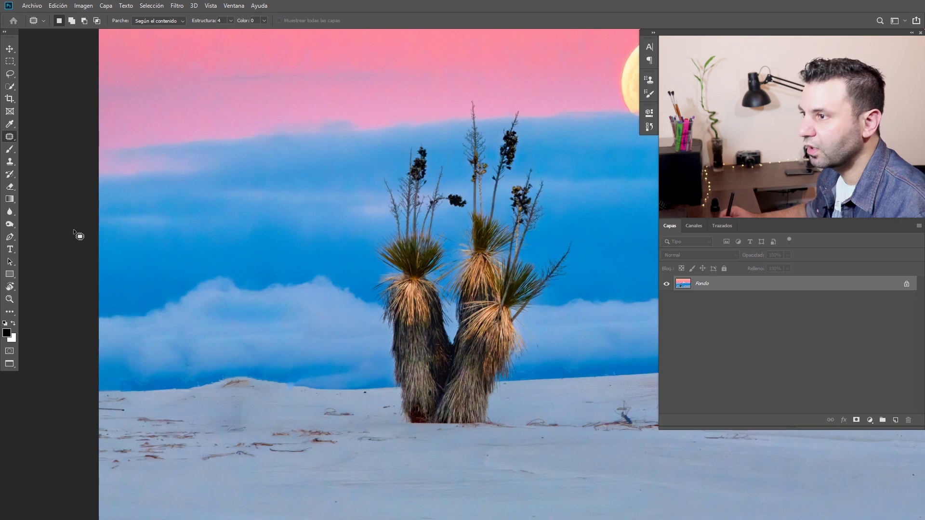
- Spot-heal the dune edge left of the yucca to flatten the leftover bump, then zoom out
right_click(10, 138)
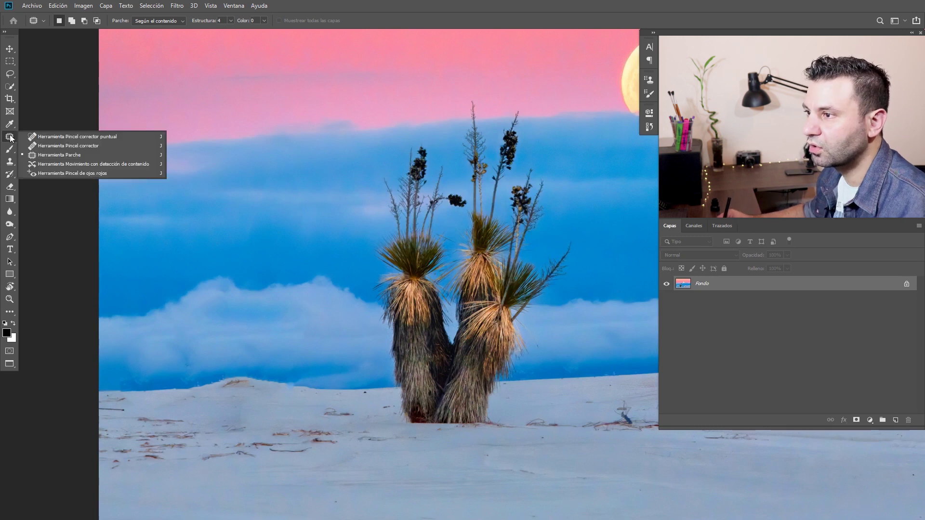
click(41, 138)
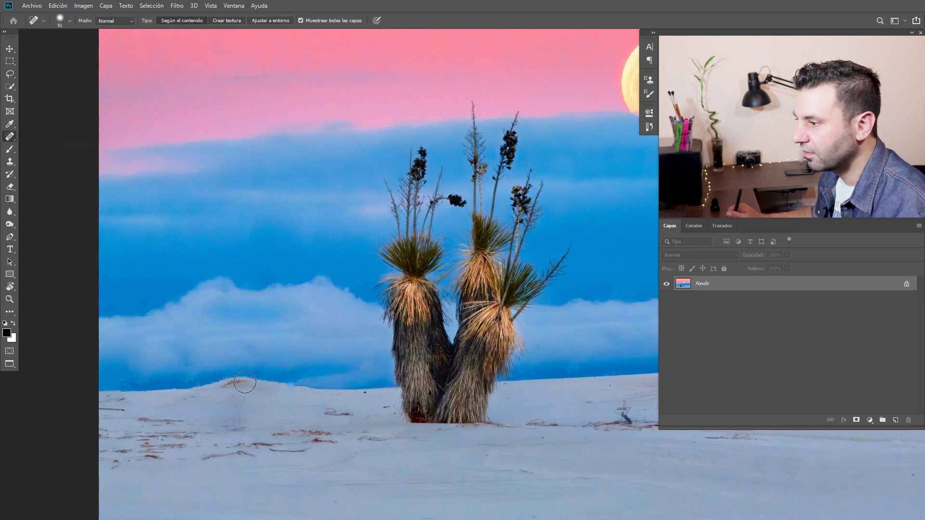
drag(192, 386, 225, 377)
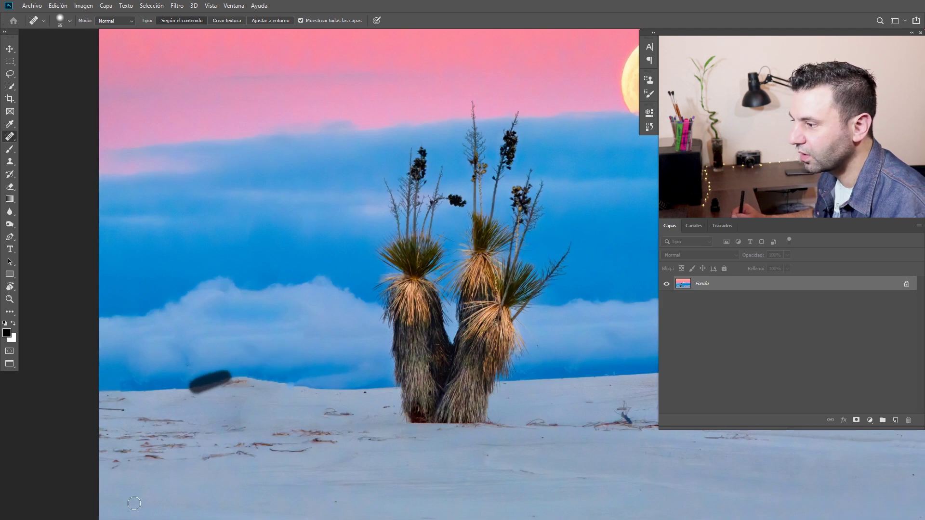
drag(222, 381, 228, 380)
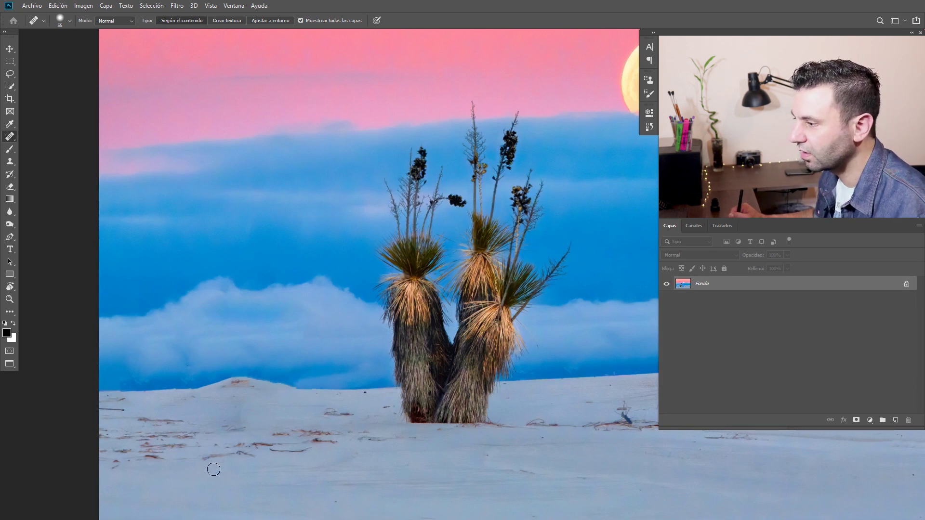
drag(246, 378, 269, 380)
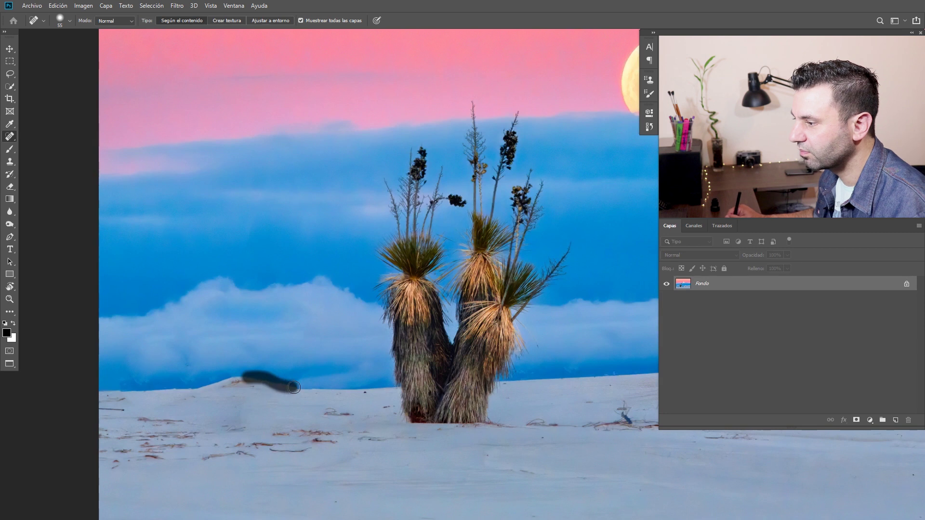
click(279, 386)
mouse_move(232, 380)
mouse_down()
mouse_move(193, 387)
mouse_move(265, 386)
mouse_up()
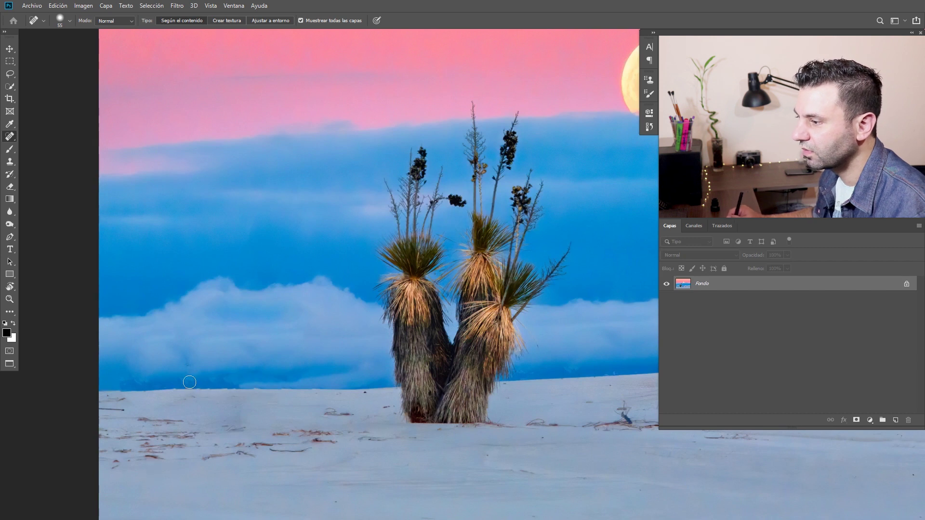
drag(186, 381, 246, 378)
key(ctrl+minus)
key(ctrl+minus)
key(ctrl+minus)
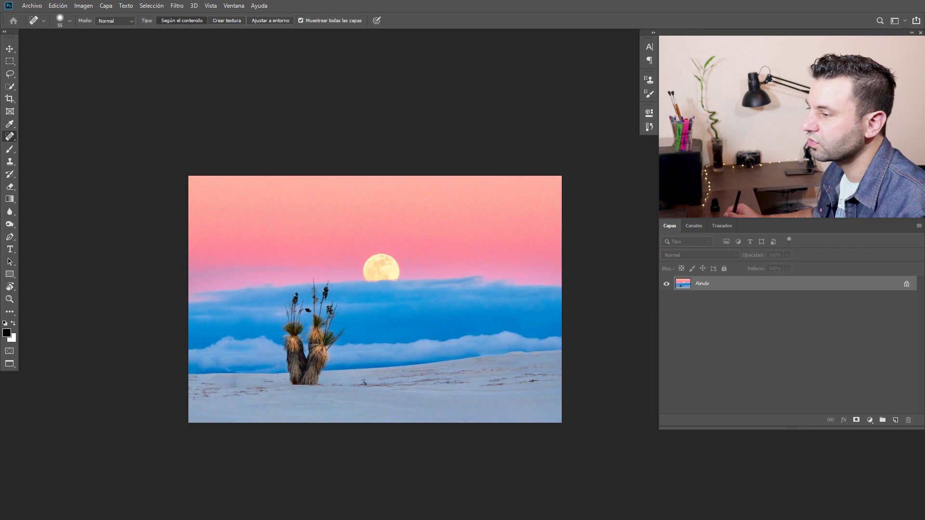
scroll(362, 358, up, 2)
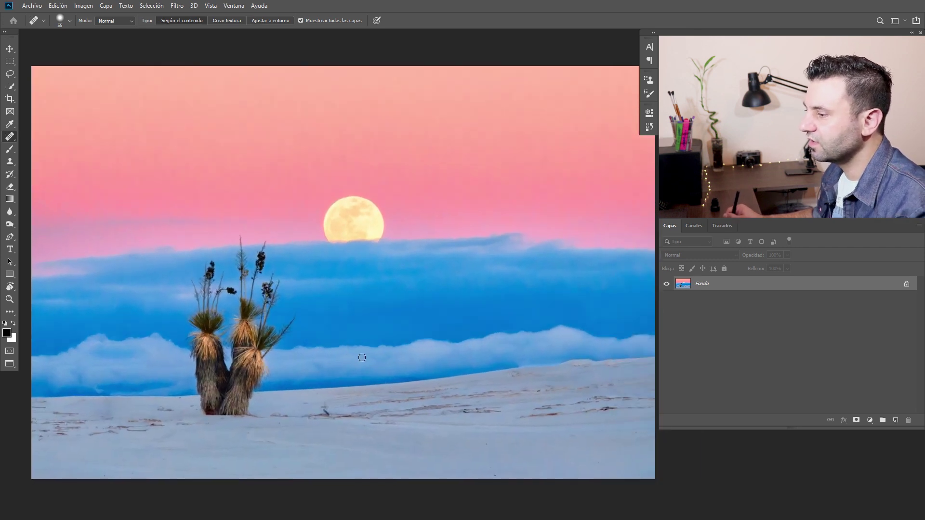